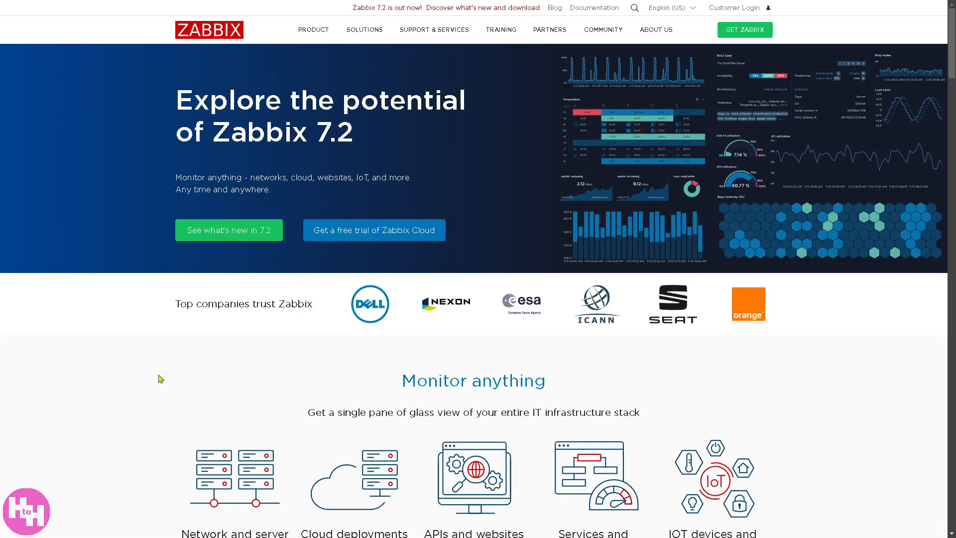
Open the free trial of Zabbix Cloud and its account sign-up, dismissing the cookie notice.
key("F11")
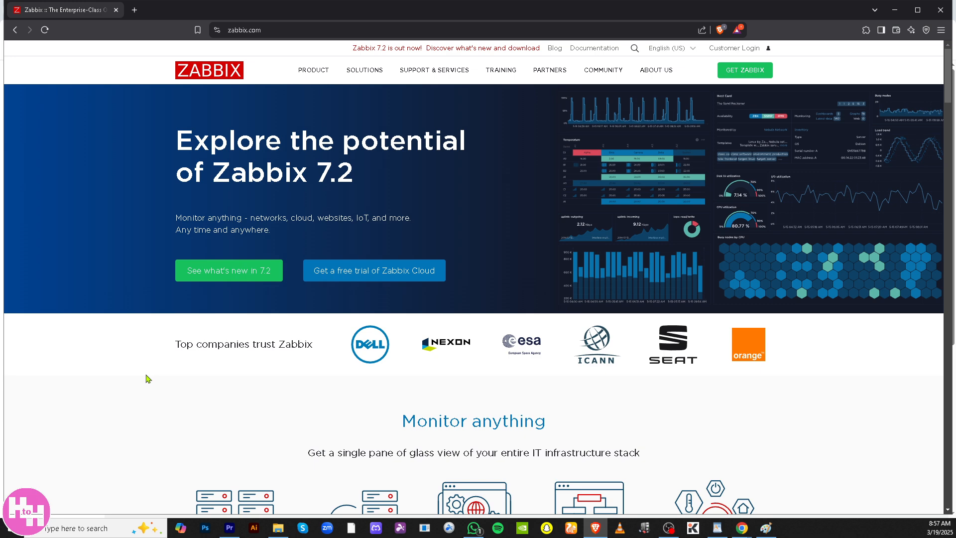
key("F11")
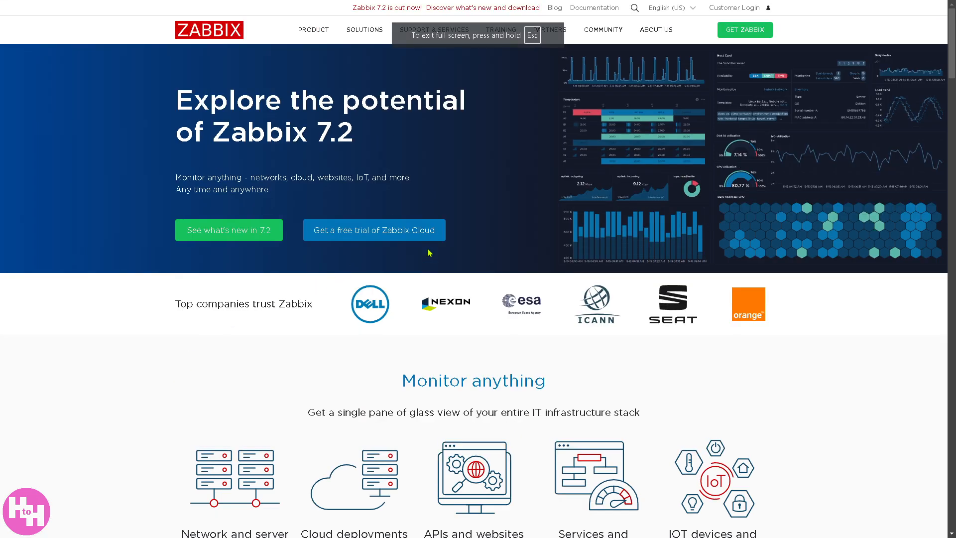
left_click(346, 234)
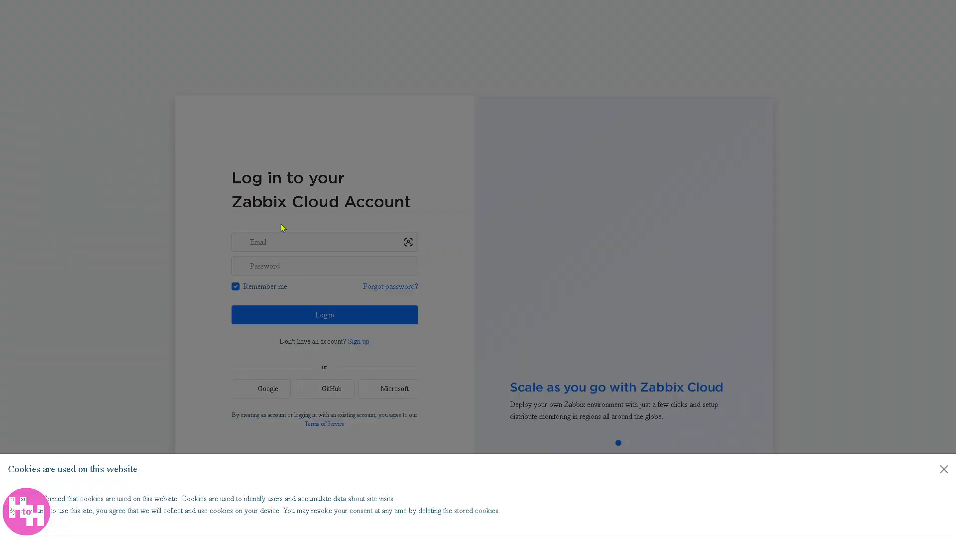
left_click(944, 469)
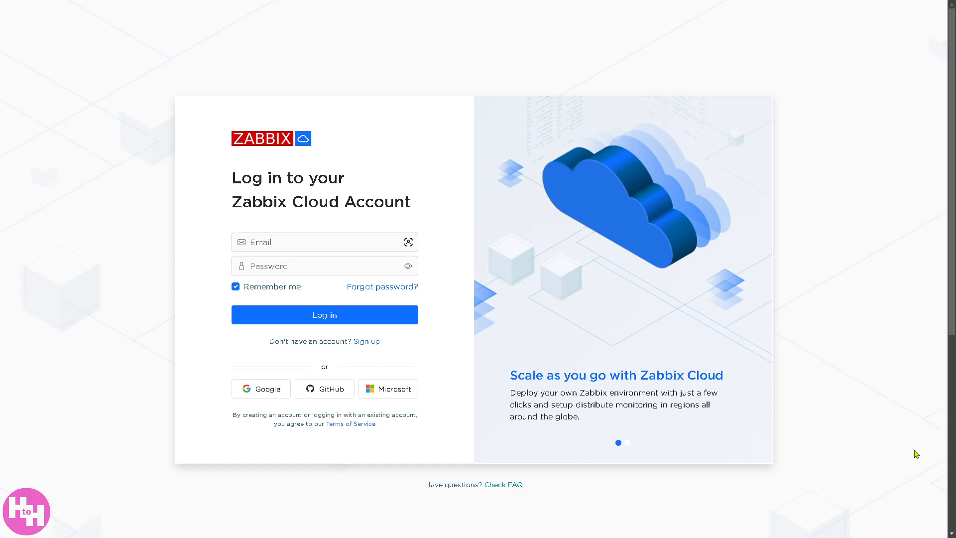
left_click(369, 344)
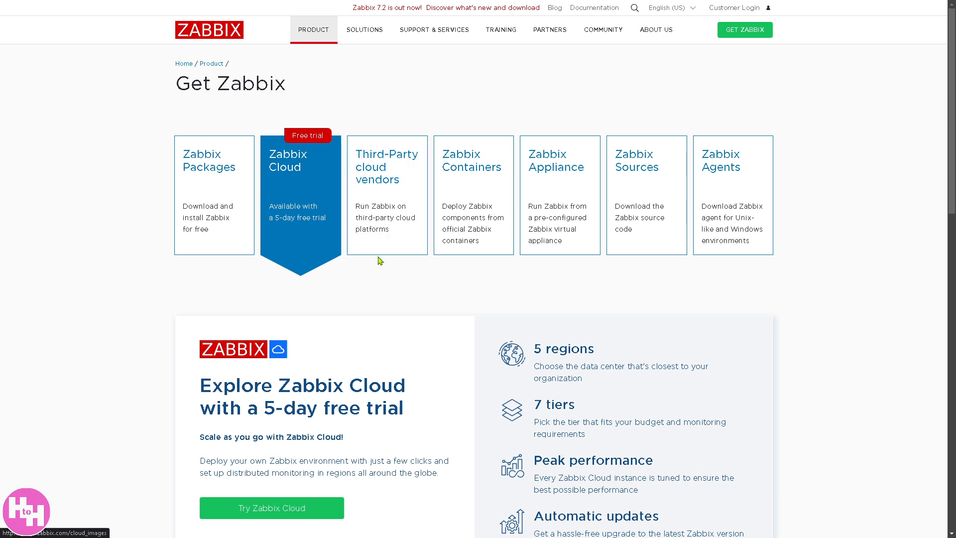
left_click(307, 515)
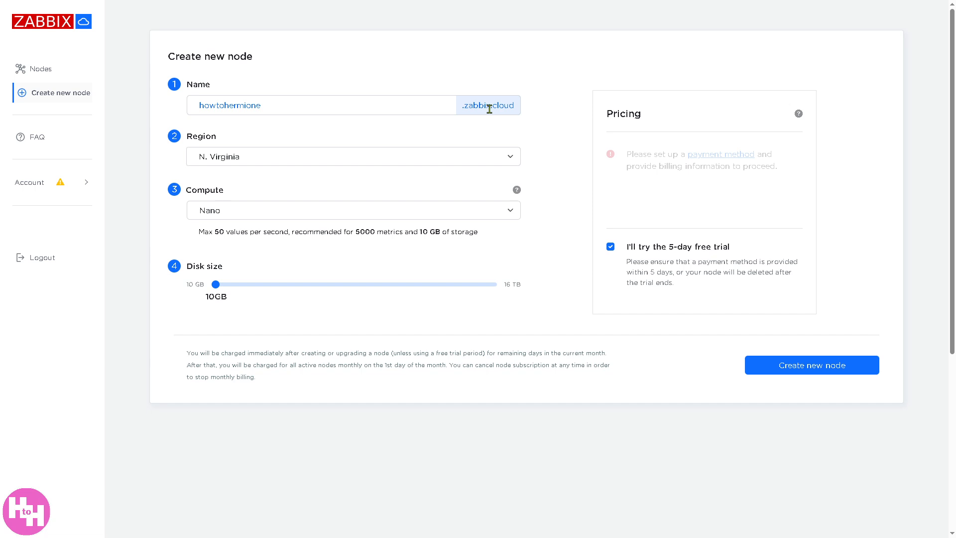
Review the region and compute options for the new node, keeping N. Virginia and Nano selected.
left_click(332, 159)
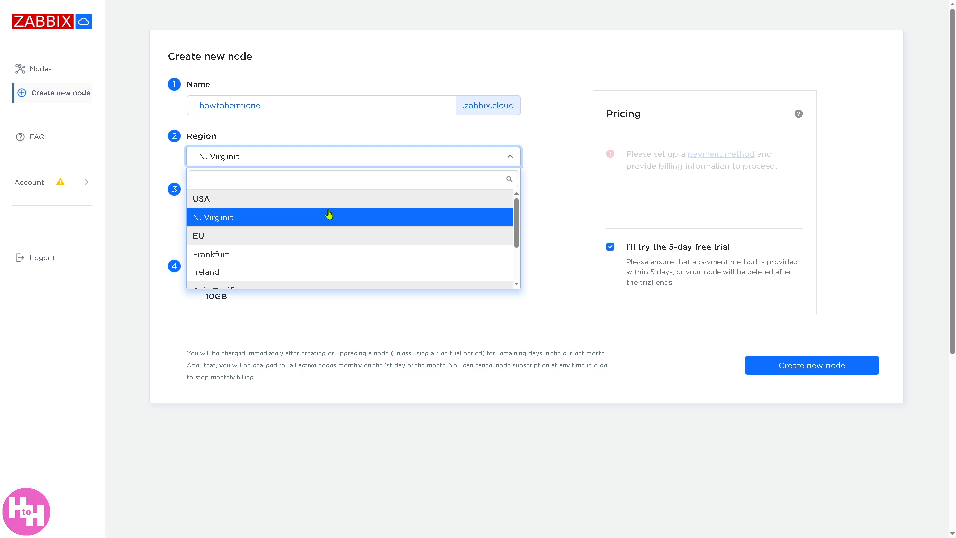
scroll(329, 231, "down", 3)
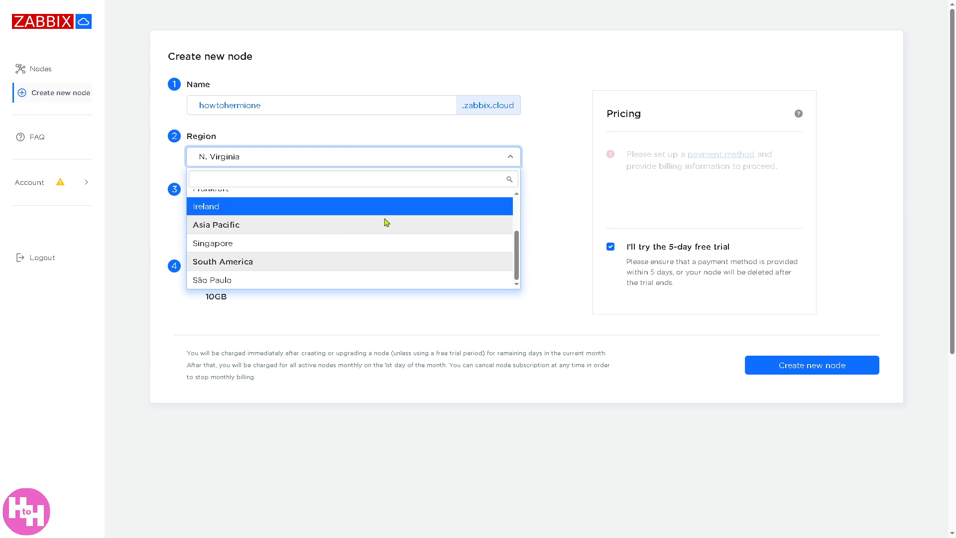
left_click(550, 165)
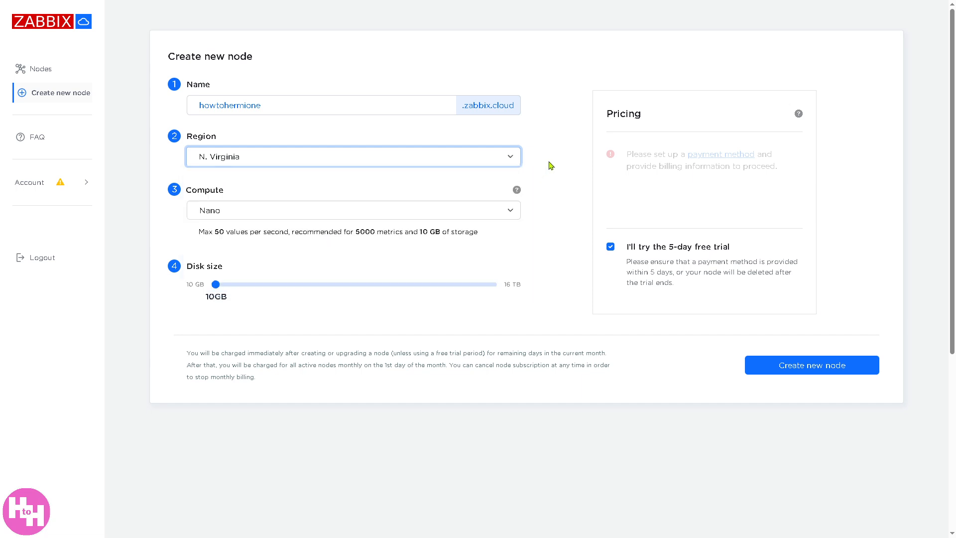
left_click(511, 213)
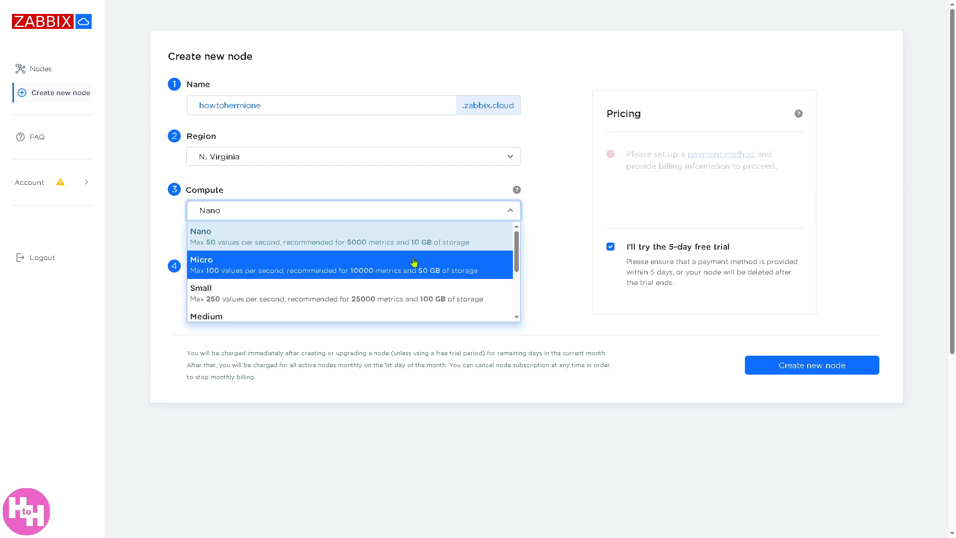
scroll(381, 273, "down", 1)
scroll(381, 273, "down", 1)
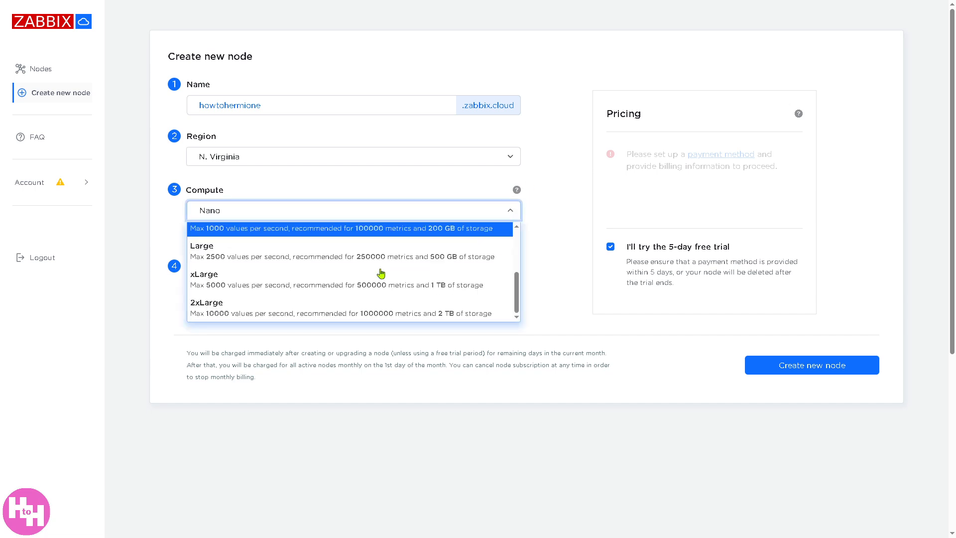
scroll(397, 249, "up", 2)
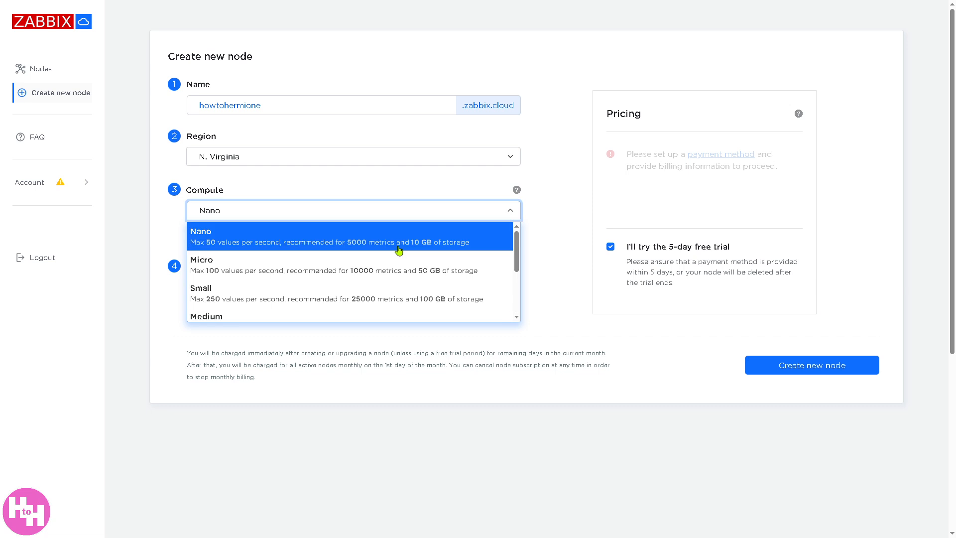
left_click(572, 201)
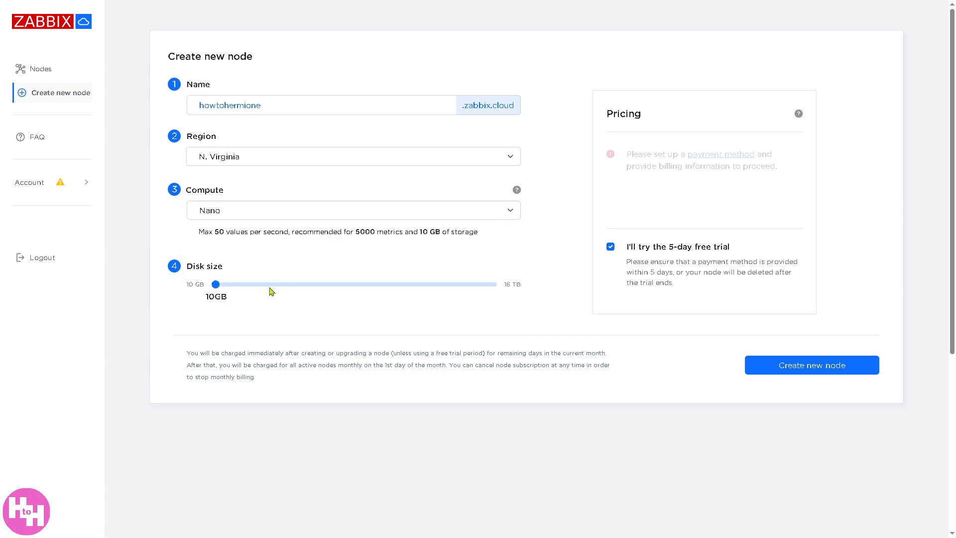
Keep the disk size at 10 GB and create the new node howtohermione.
mouse_move(218, 288)
left_click_drag(217, 288, 187, 288)
left_click(809, 367)
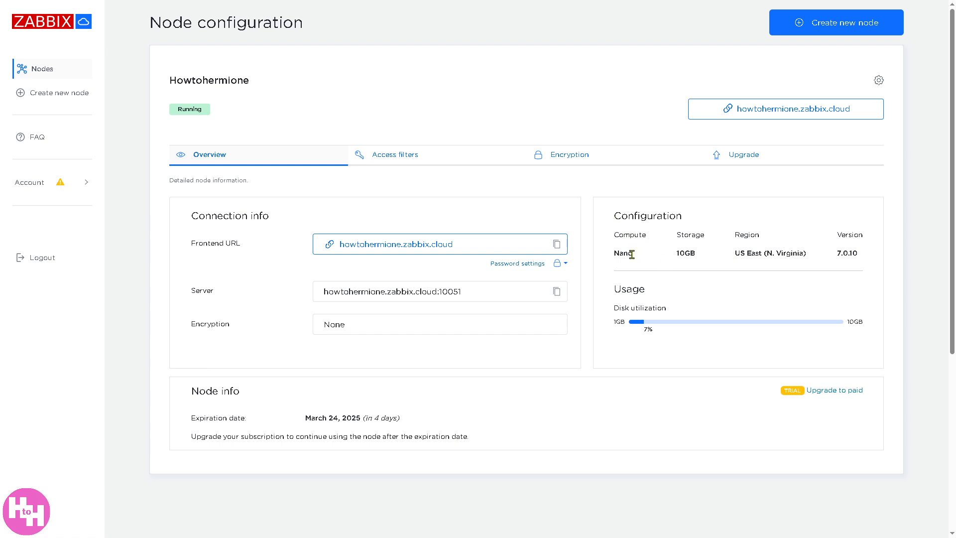
Examine the node's storage, region, version, disk utilization and trial expiration date in its overview.
left_click_drag(677, 253, 694, 252)
left_click_drag(737, 255, 853, 254)
left_click_drag(644, 330, 674, 337)
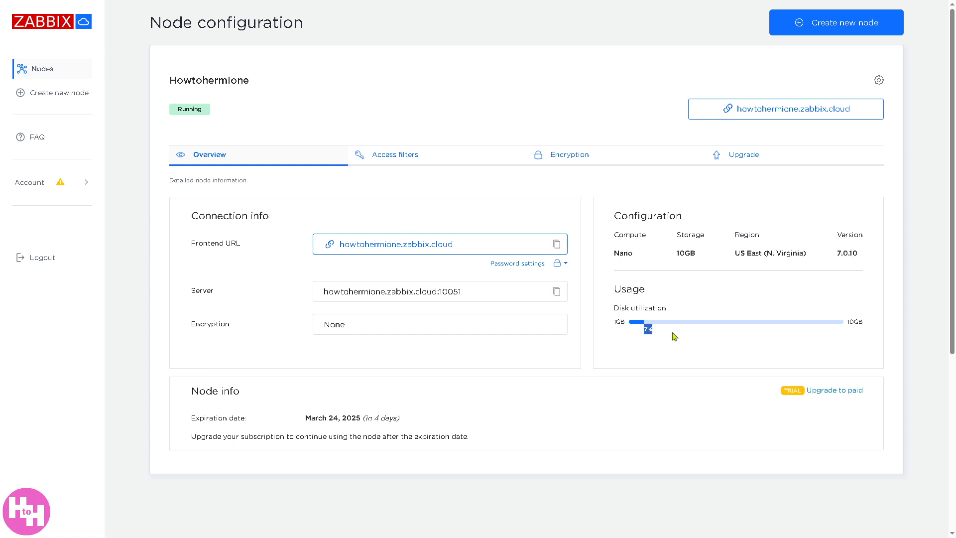
left_click(870, 325, "shift")
mouse_move(193, 421)
left_mouse_down()
mouse_move(473, 435)
mouse_move(198, 417)
left_mouse_up()
left_click(486, 442)
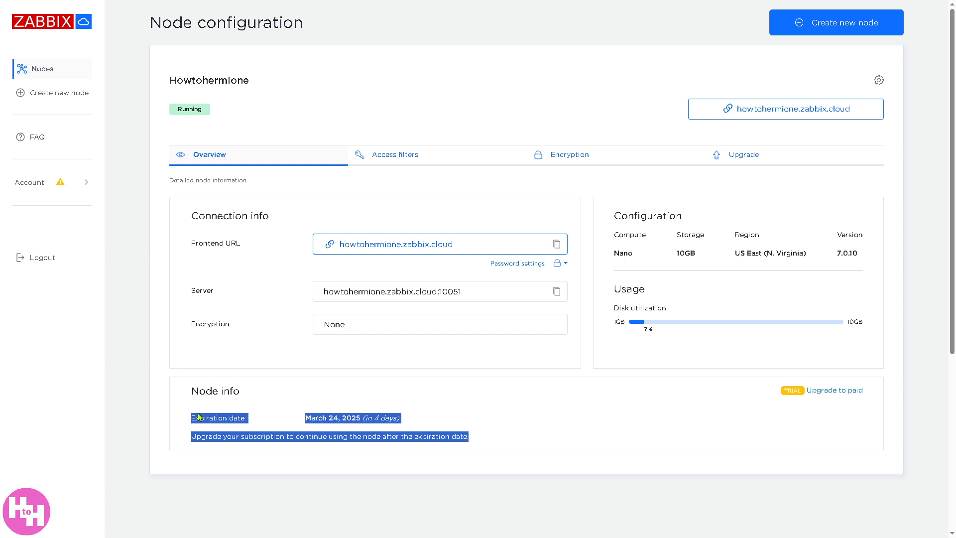
left_click(308, 419)
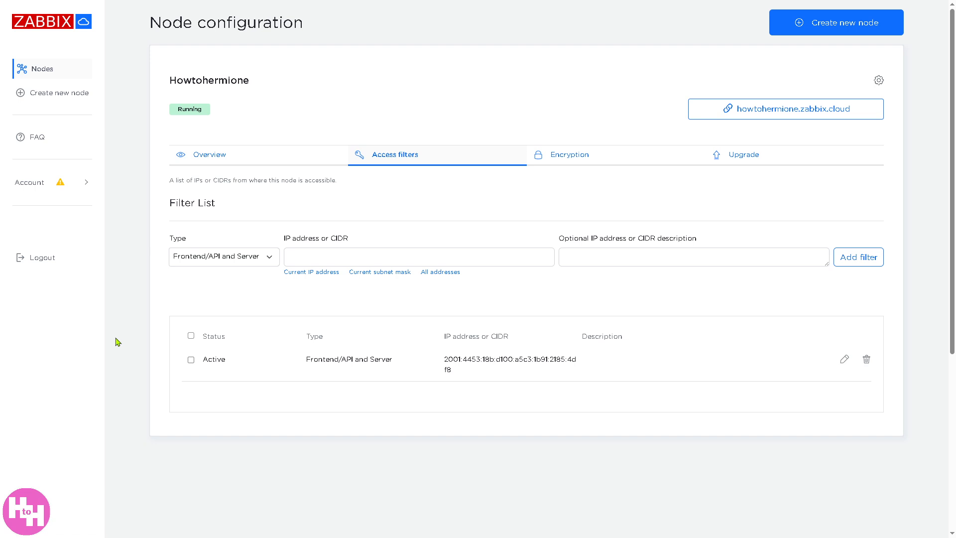
Set the new access filter's type to Server only and try to add it without an address.
left_click(260, 260)
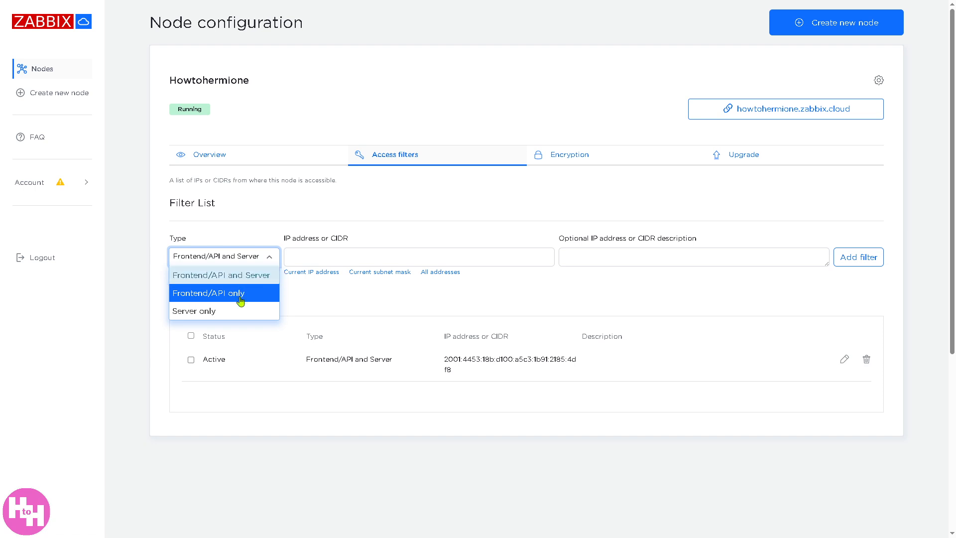
left_click(240, 311)
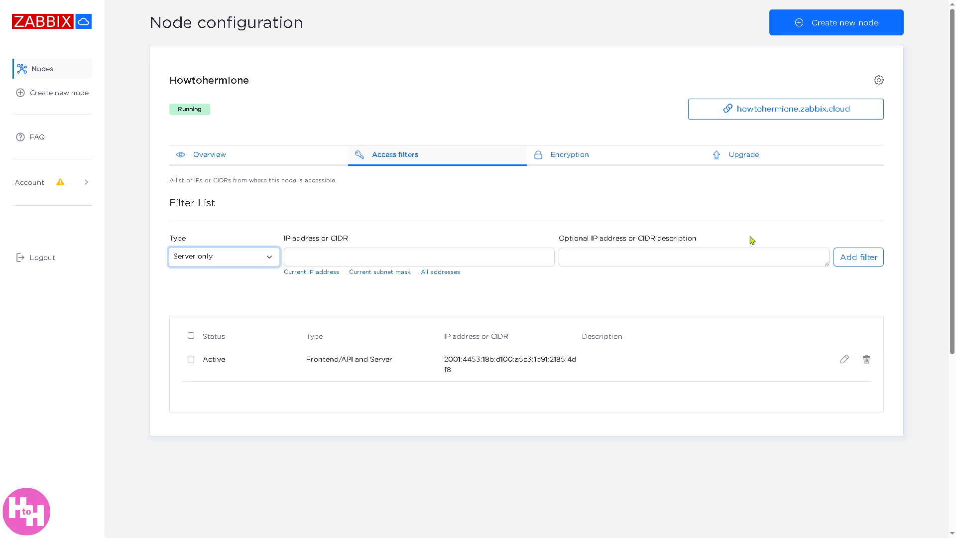
left_click(864, 260)
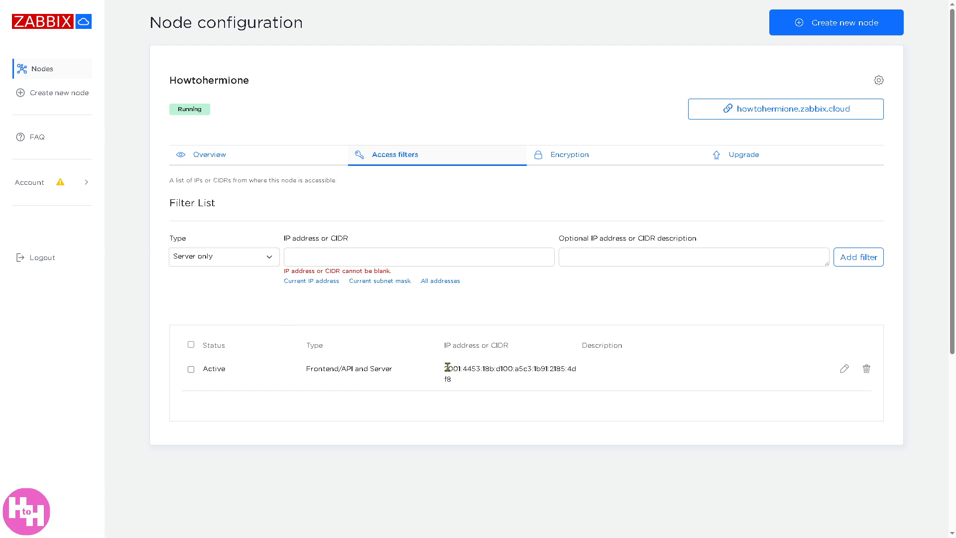
Copy the existing filter's IP address into the new filter's address and description, and try to add the filter.
left_click_drag(446, 367, 500, 388)
key("ctrl+c")
left_click(431, 259)
key("ctrl+v")
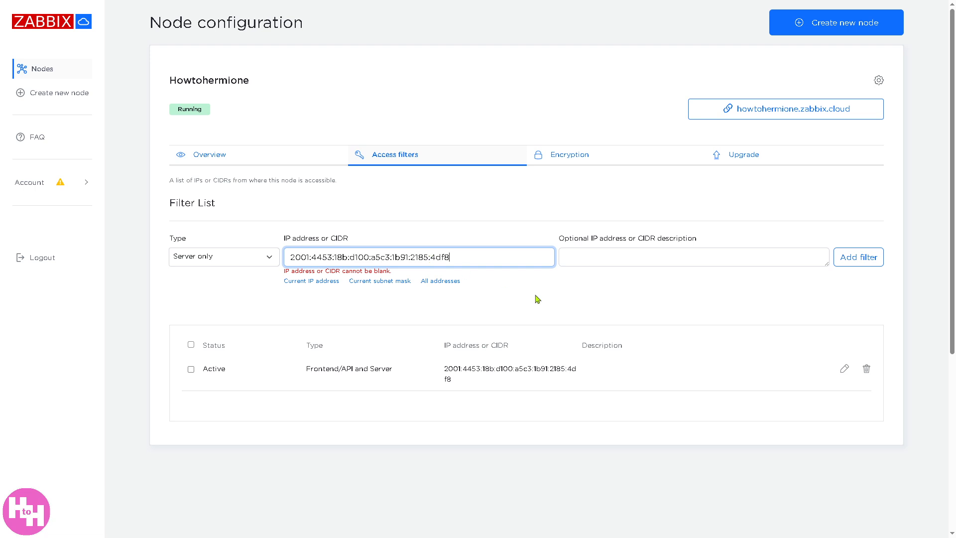
left_click(620, 257)
key("ctrl+v")
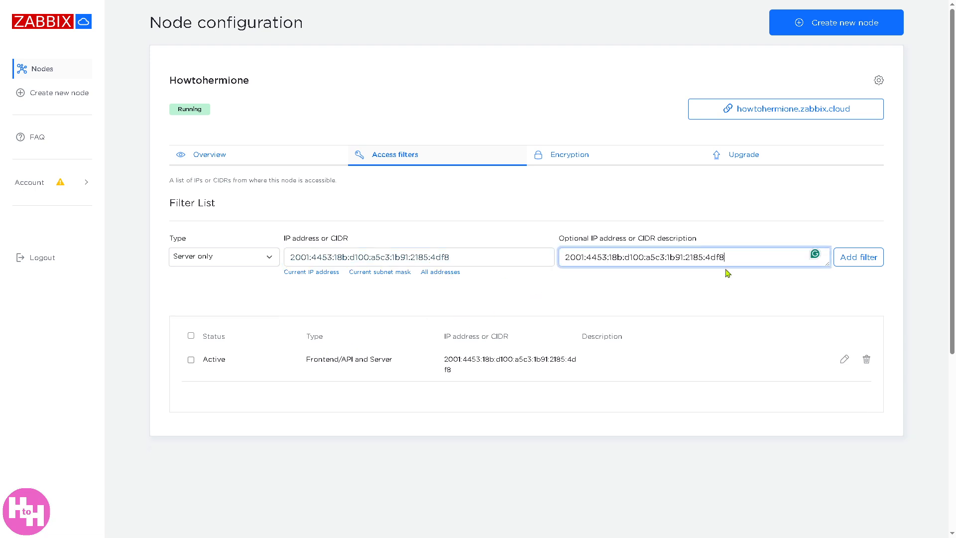
left_click(848, 262)
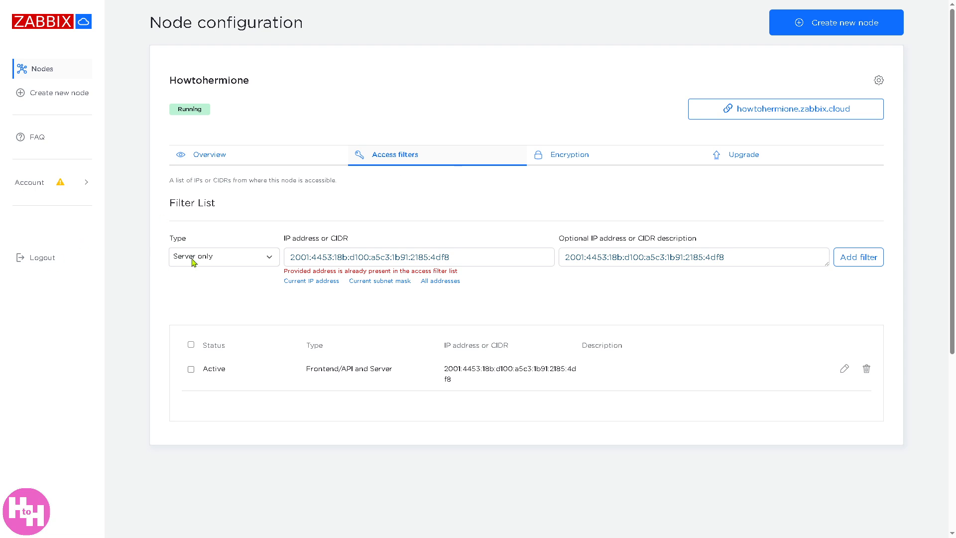
Open the node's encryption settings, choose certificate-based encryption and review the certificate and private key upload fields.
left_click(538, 153)
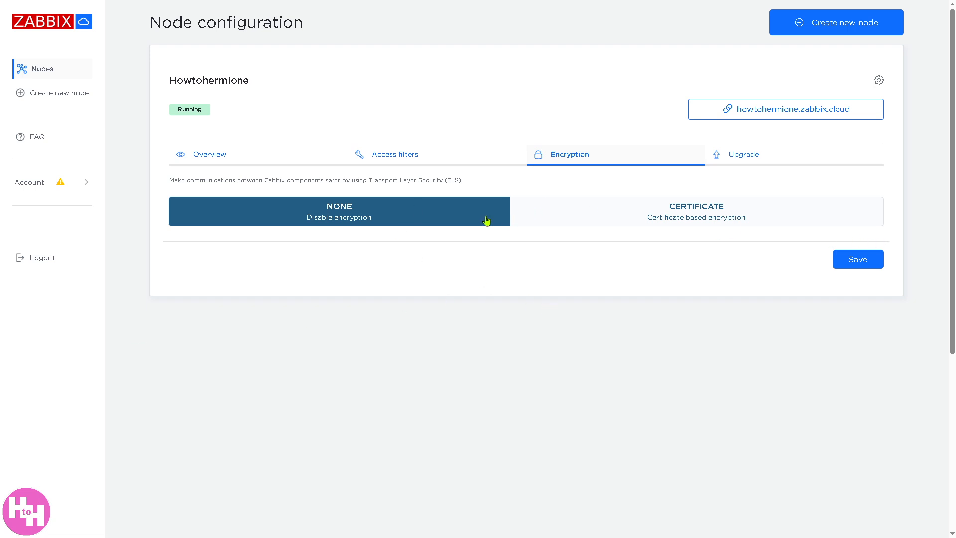
left_click(648, 209)
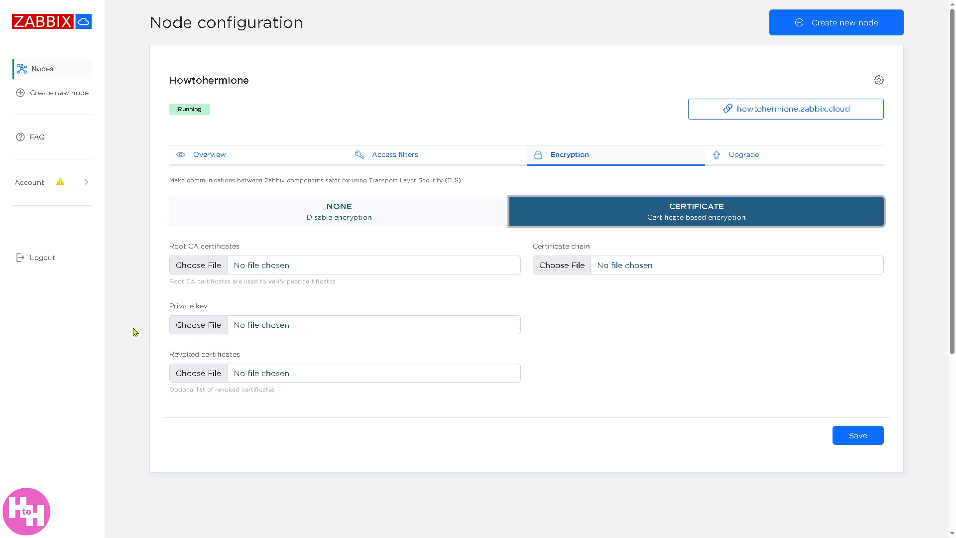
scroll(129, 362, "down", 1)
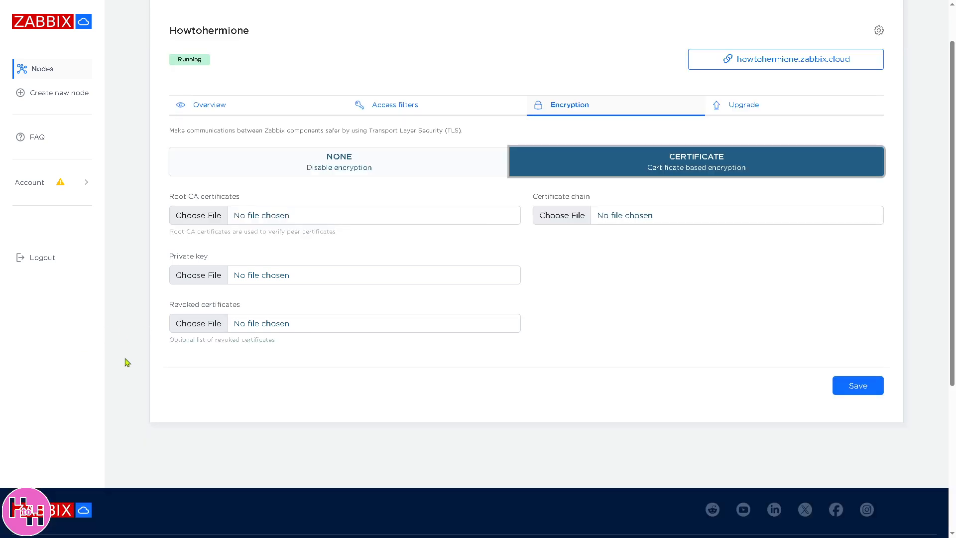
scroll(149, 356, "down", 1)
scroll(630, 331, "up", 2)
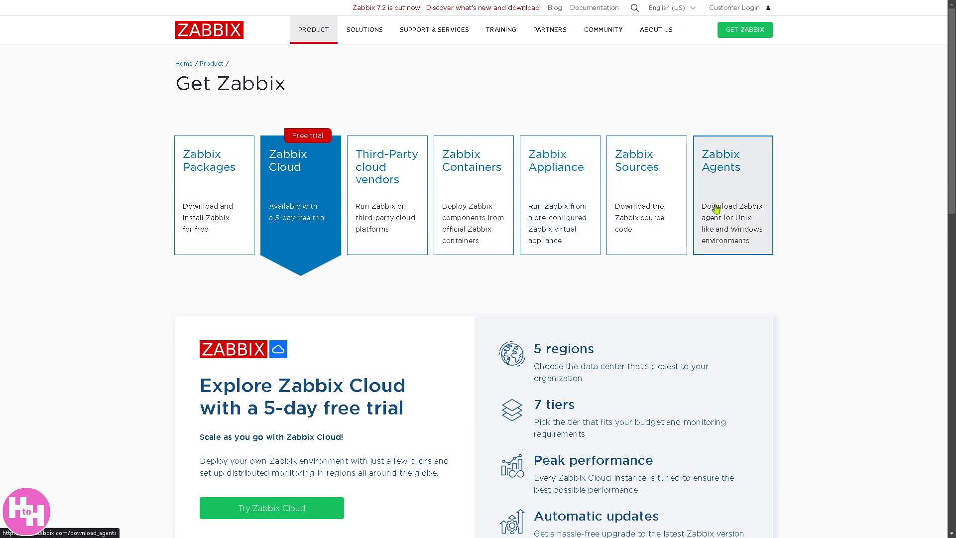
scroll(573, 293, "down", 1)
scroll(573, 293, "down", 2)
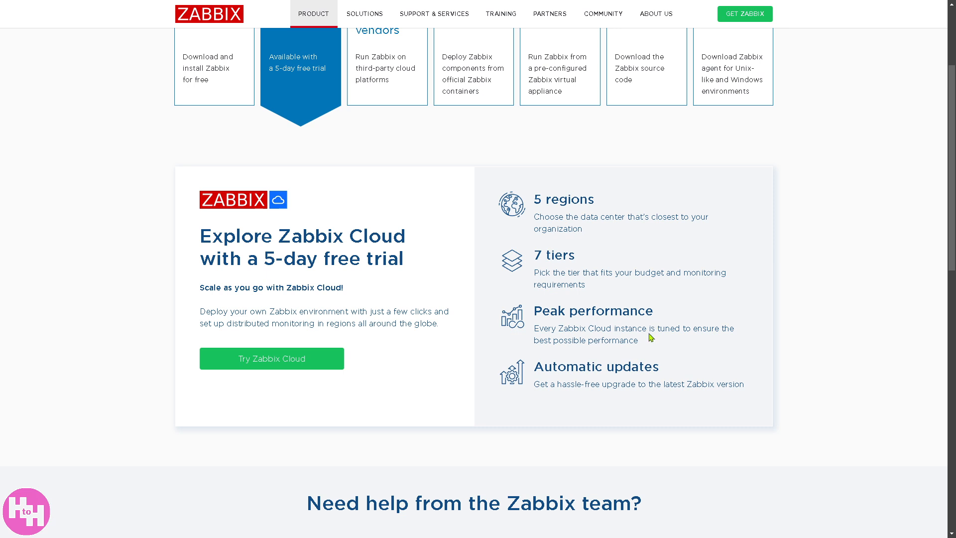
scroll(651, 337, "up", 2)
scroll(651, 337, "up", 1)
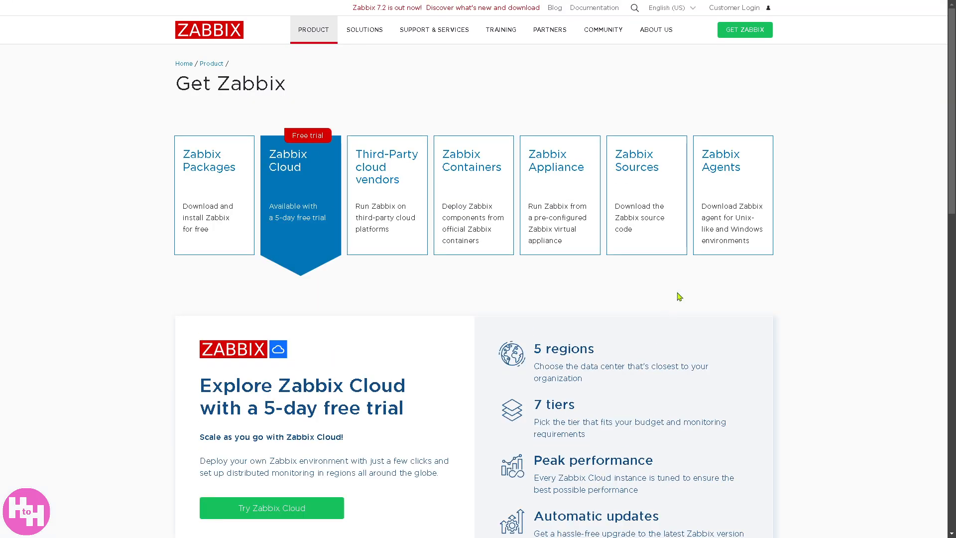